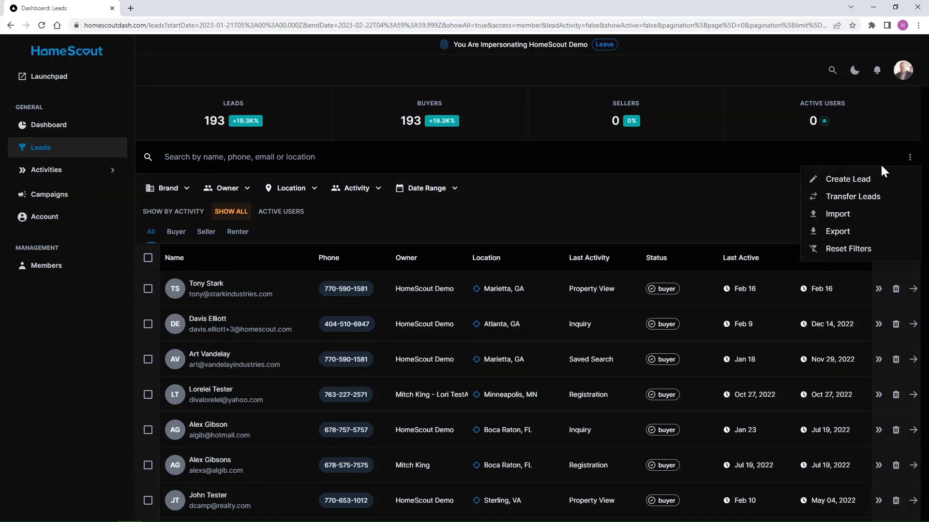
# Start creating a lead with HomeScout Demo as the owner, leave the contact fields blank, and cancel the form.
pyautogui.click(847, 182)
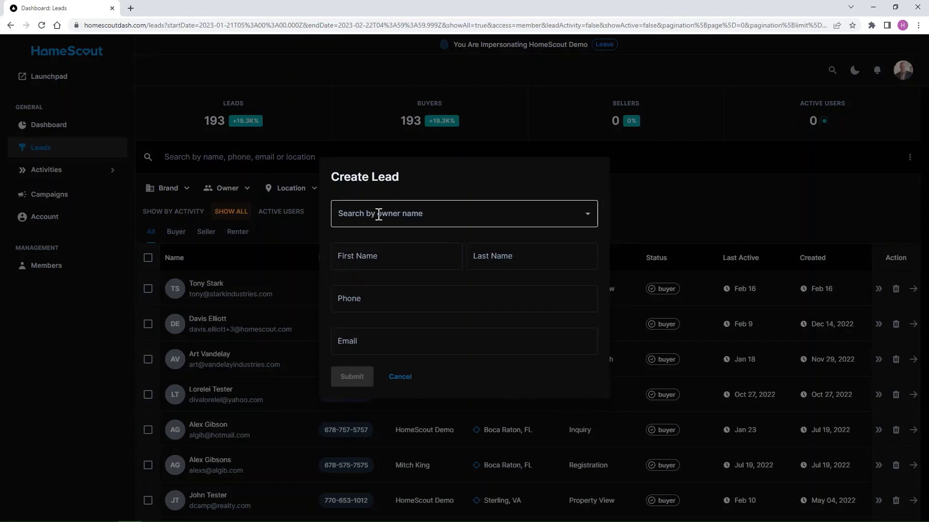
pyautogui.click(379, 214)
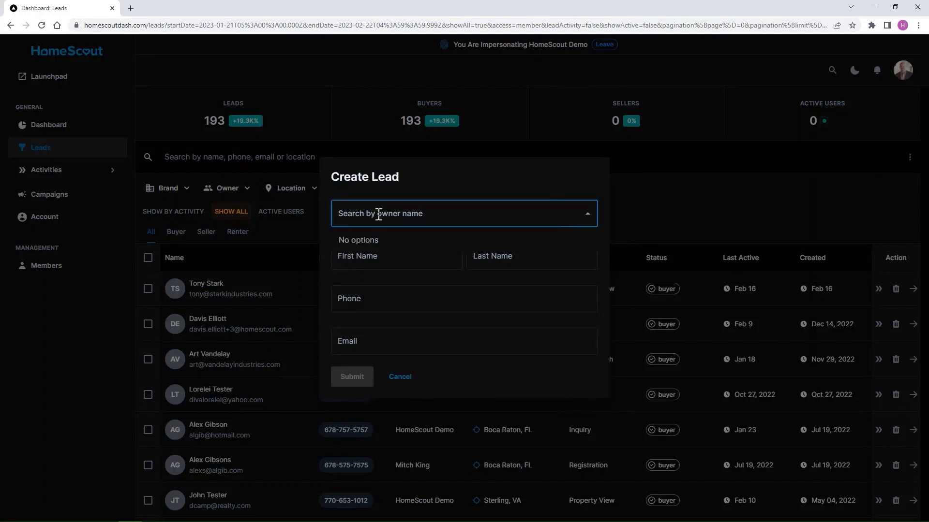
pyautogui.write('demo')
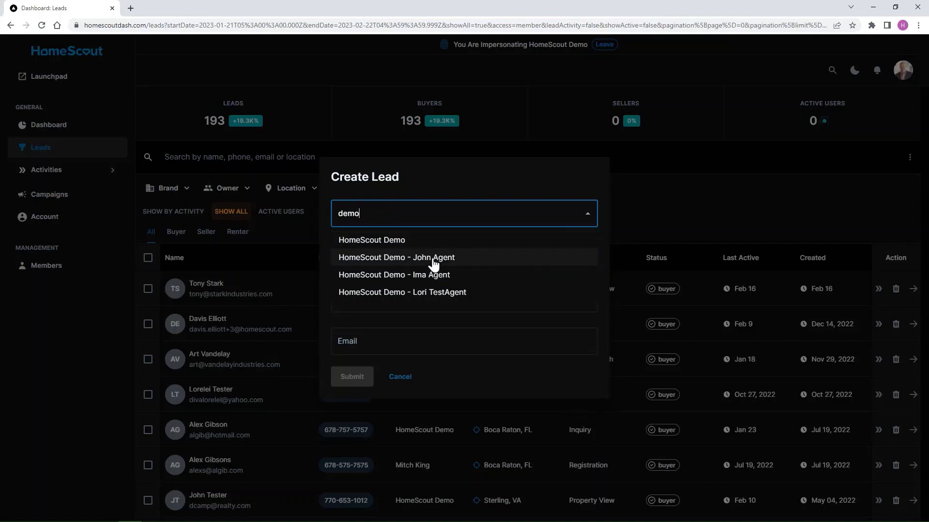
pyautogui.click(393, 246)
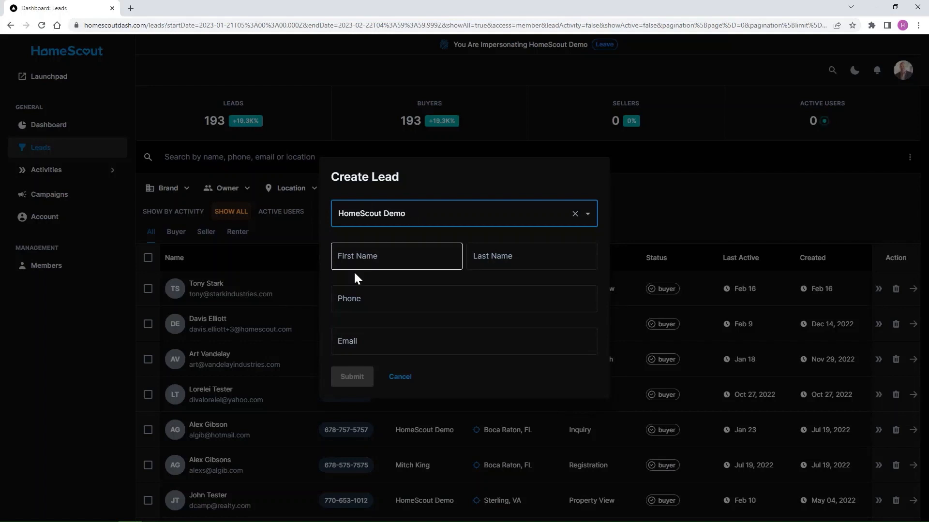
pyautogui.click(360, 257)
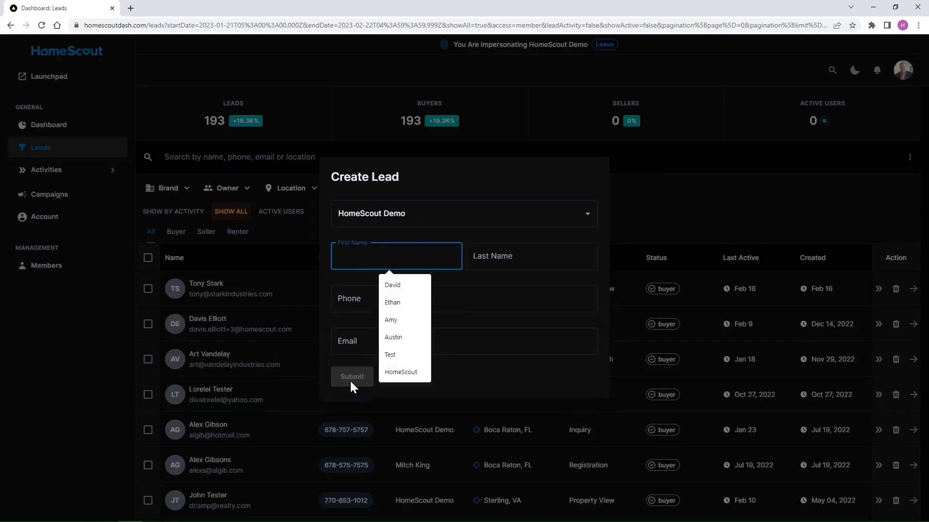
pyautogui.click(517, 375)
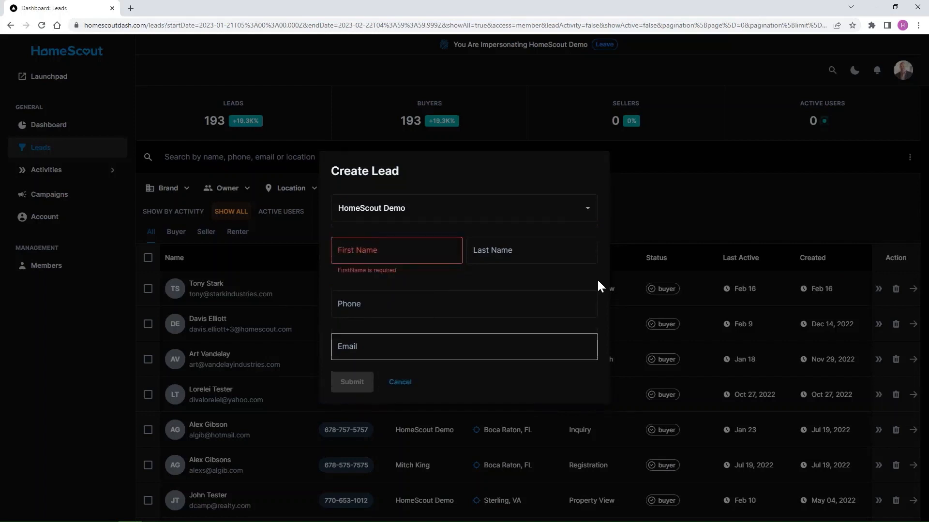
pyautogui.click(404, 382)
# Start a lead import from the lead_import_example file and use its first row as the header row.
pyautogui.click(909, 158)
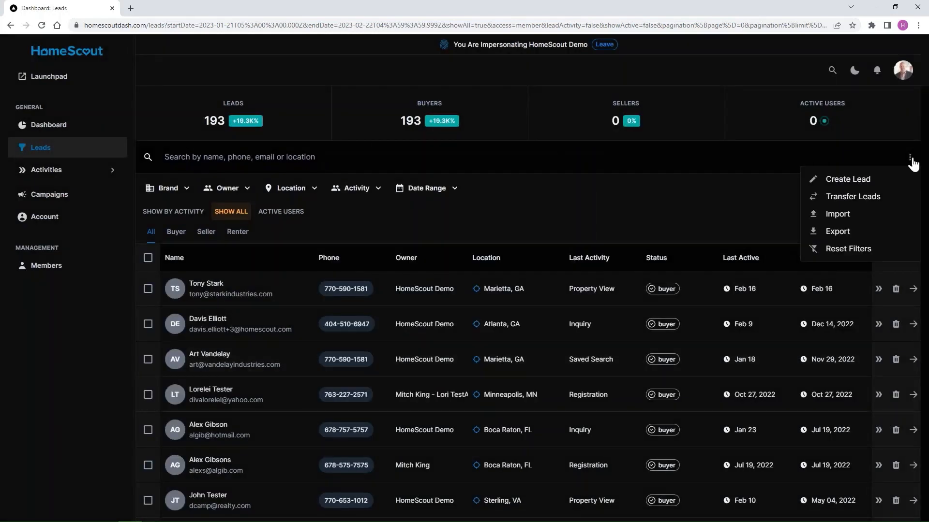
pyautogui.click(836, 215)
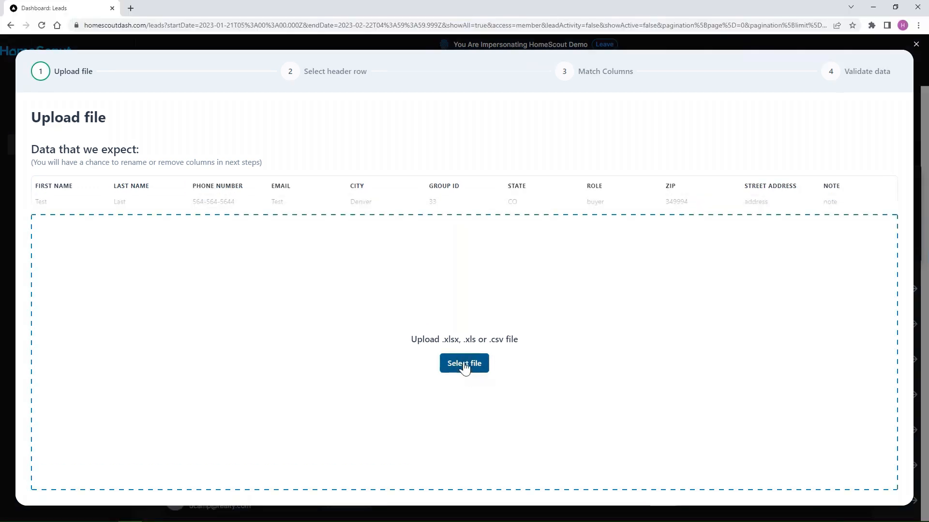
pyautogui.click(465, 366)
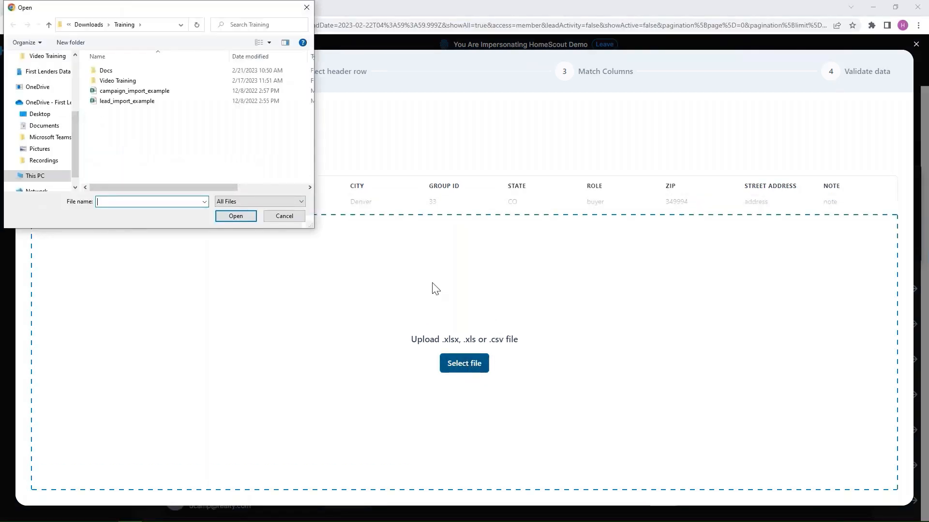
pyautogui.doubleClick(94, 102)
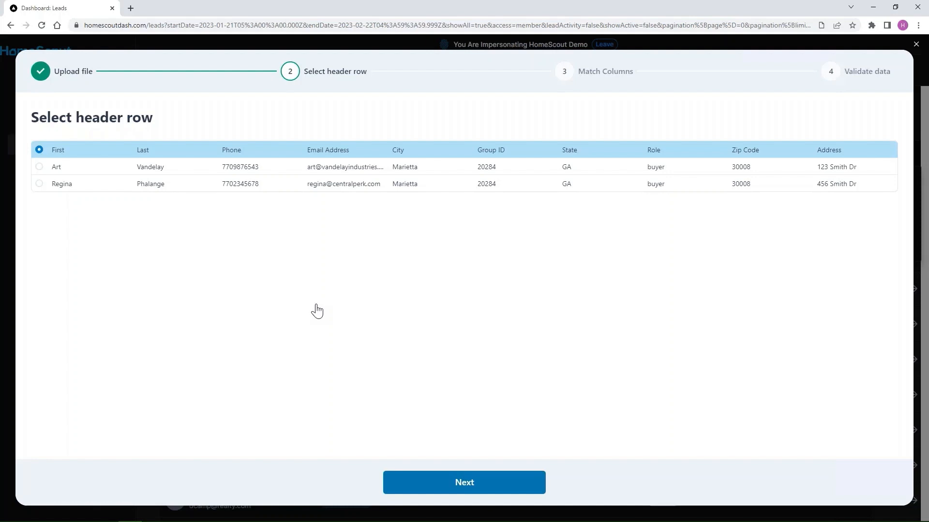
pyautogui.click(464, 484)
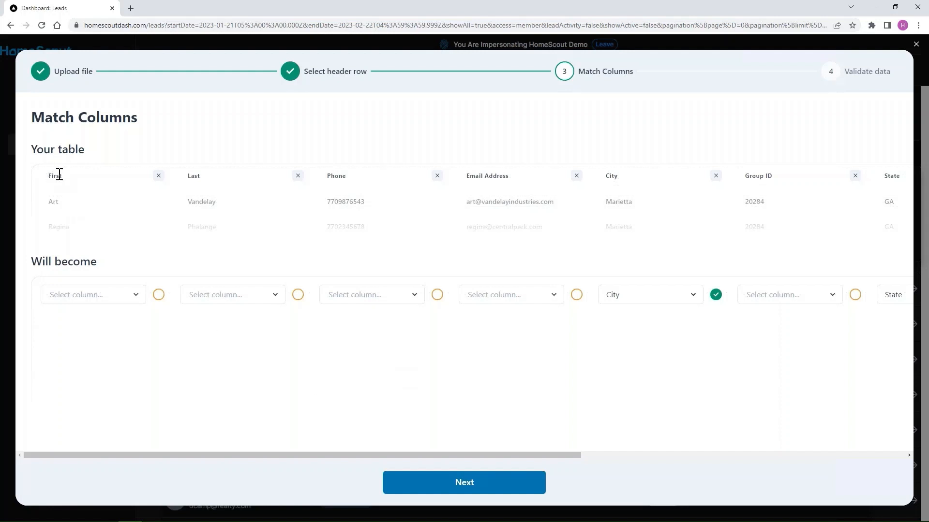
# Match the First, Last, Phone, Email Address and Group ID columns to First Name, Last Name, Phone Number, Email and Group Id.
pyautogui.click(77, 296)
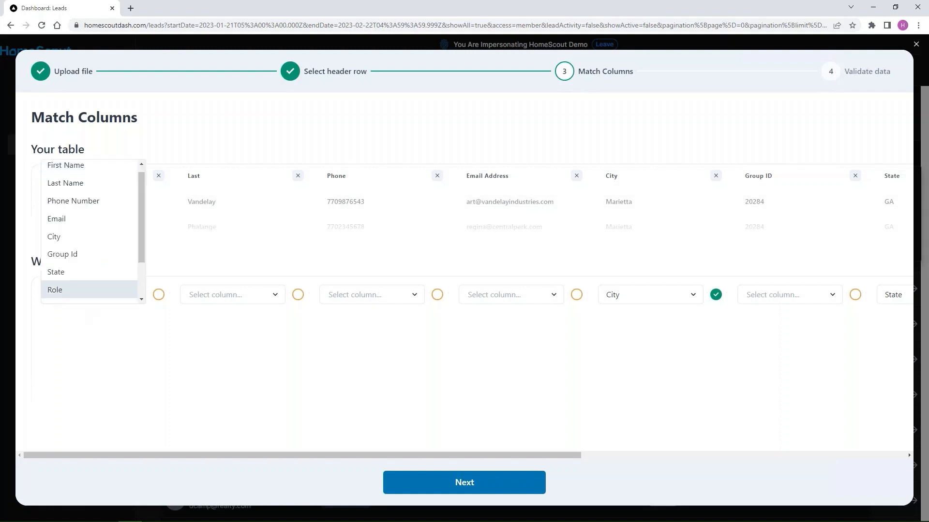
pyautogui.click(68, 168)
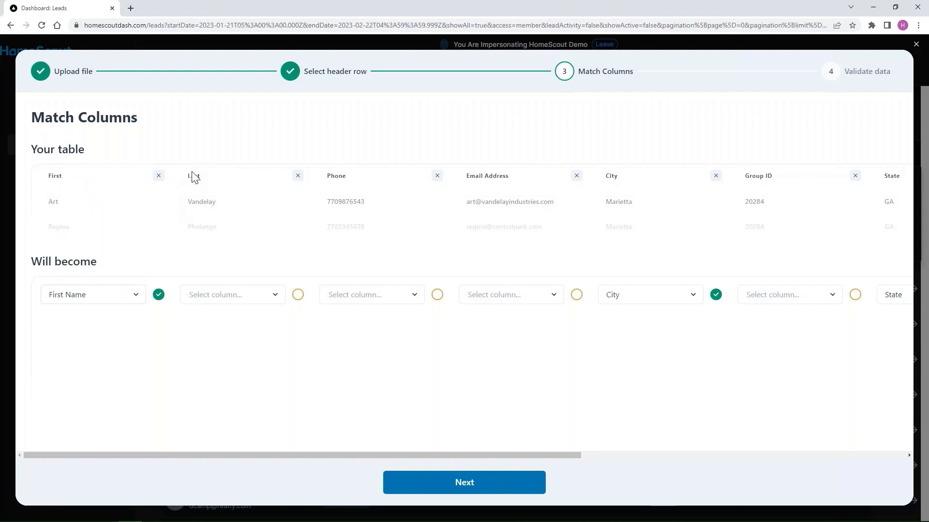
pyautogui.click(205, 300)
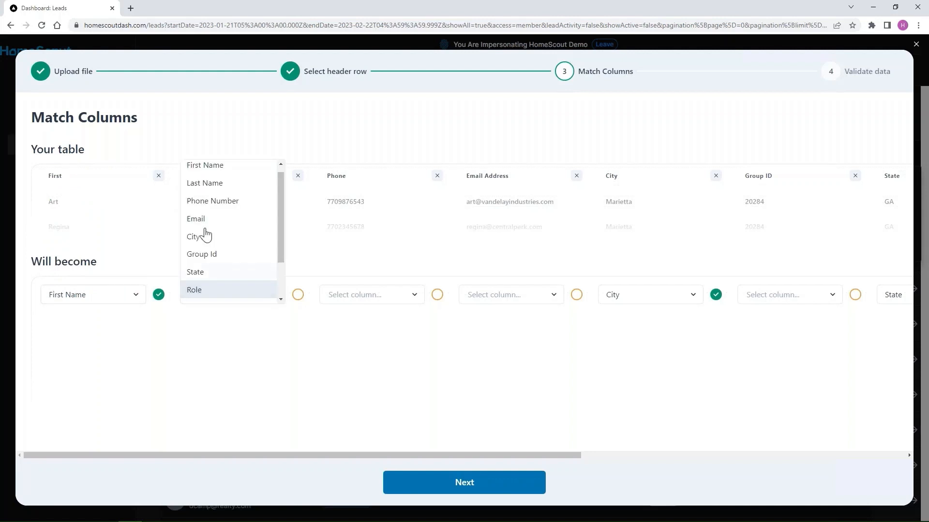
pyautogui.click(193, 183)
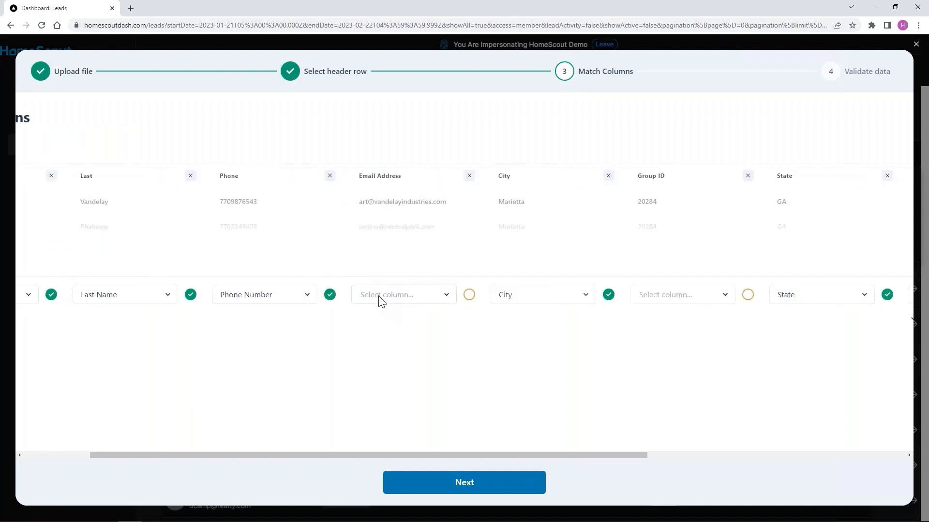
pyautogui.click(380, 297)
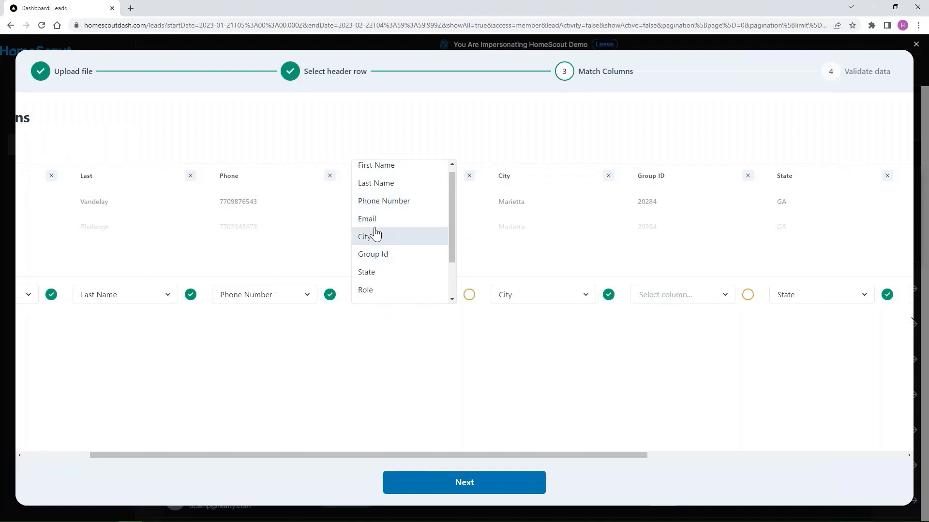
pyautogui.click(373, 220)
pyautogui.moveTo(469, 451); pyautogui.dragTo(585, 451)
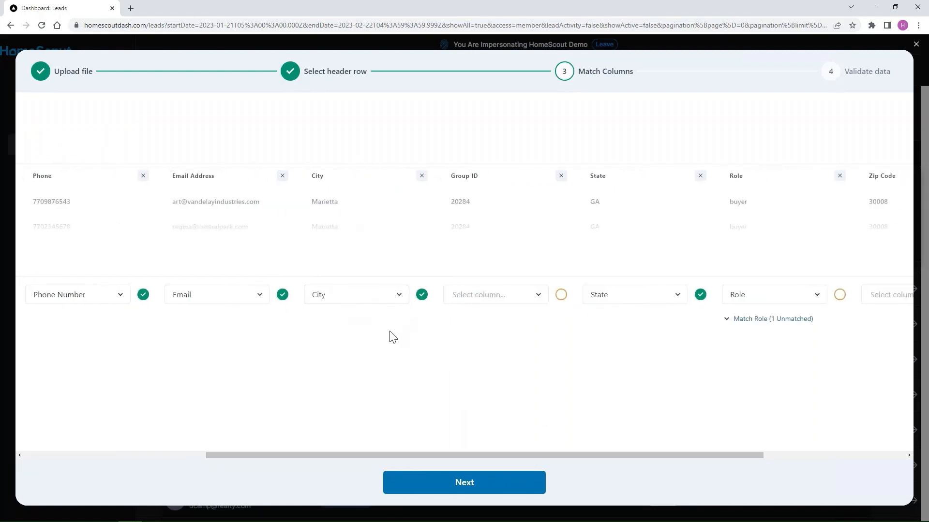
pyautogui.click(482, 300)
pyautogui.click(465, 254)
# Resolve the unmatched value in the Role column by matching buyer to the buyer role.
pyautogui.moveTo(485, 454); pyautogui.dragTo(632, 455)
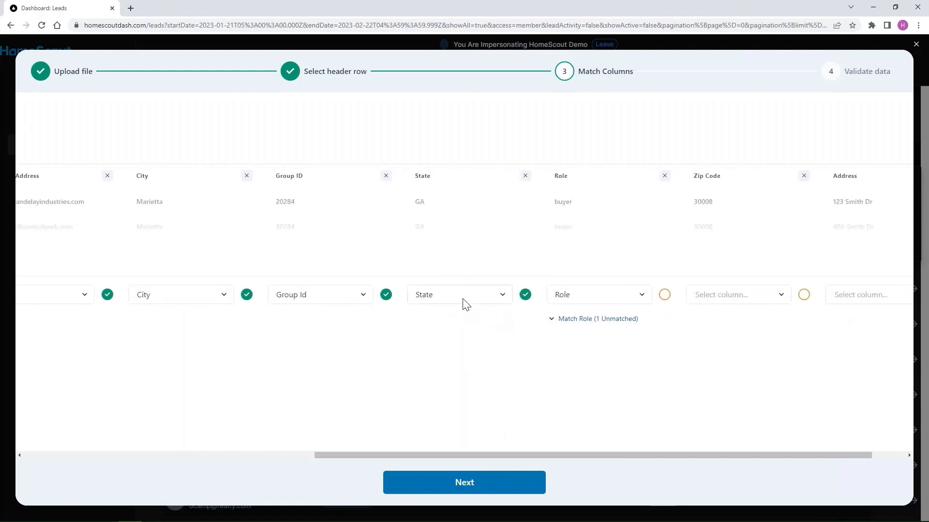
pyautogui.moveTo(570, 455); pyautogui.dragTo(669, 458)
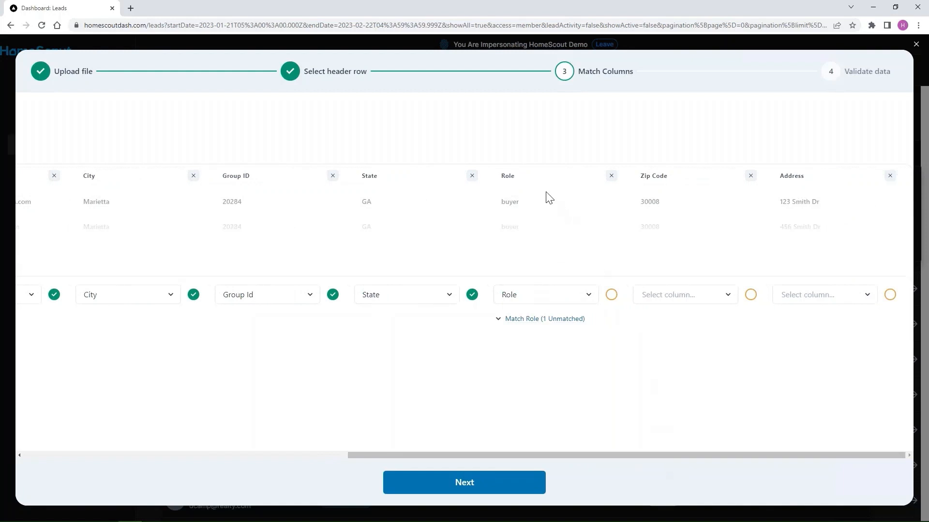
pyautogui.click(497, 323)
pyautogui.moveTo(506, 344); pyautogui.dragTo(538, 348)
pyautogui.click(537, 364)
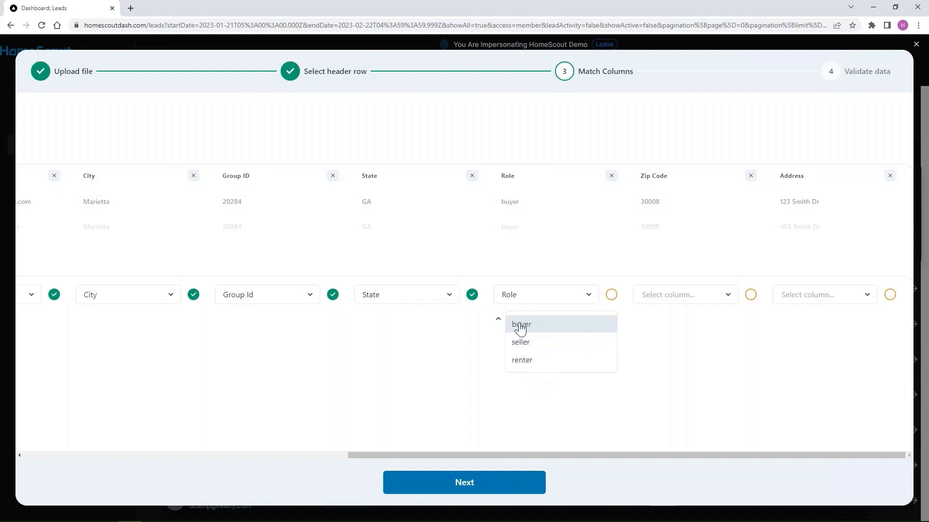
pyautogui.click(527, 328)
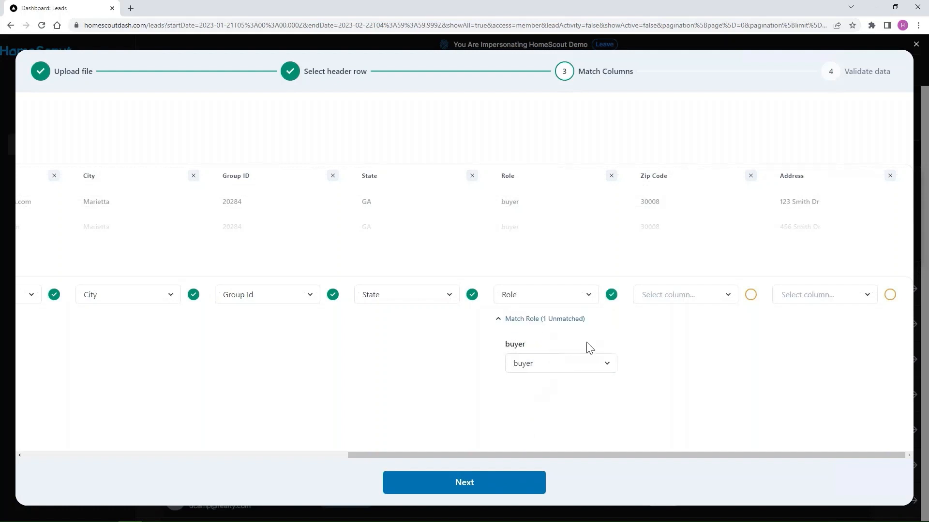
# Match the Zip Code column to Zip and the Address column to Street Address, and proceed to data validation.
pyautogui.click(661, 296)
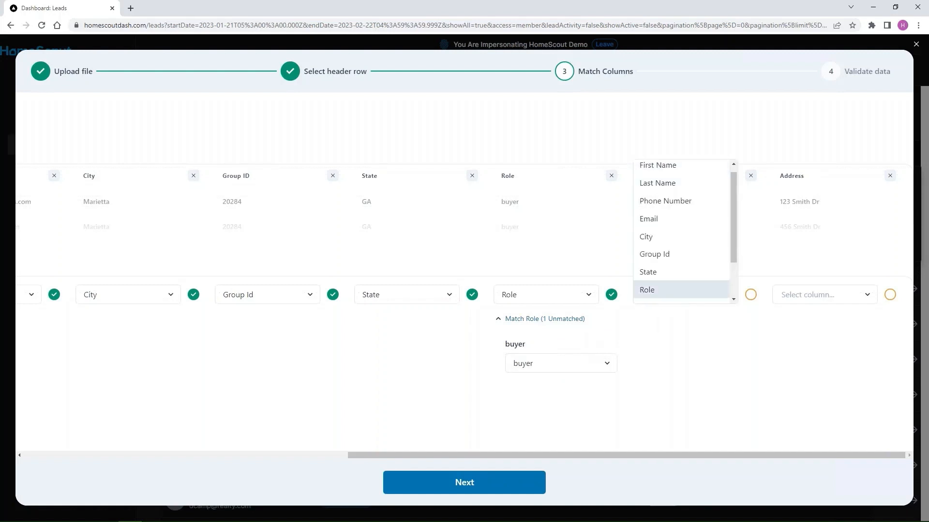
pyautogui.scroll(-2, 659, 251)
pyautogui.click(656, 262)
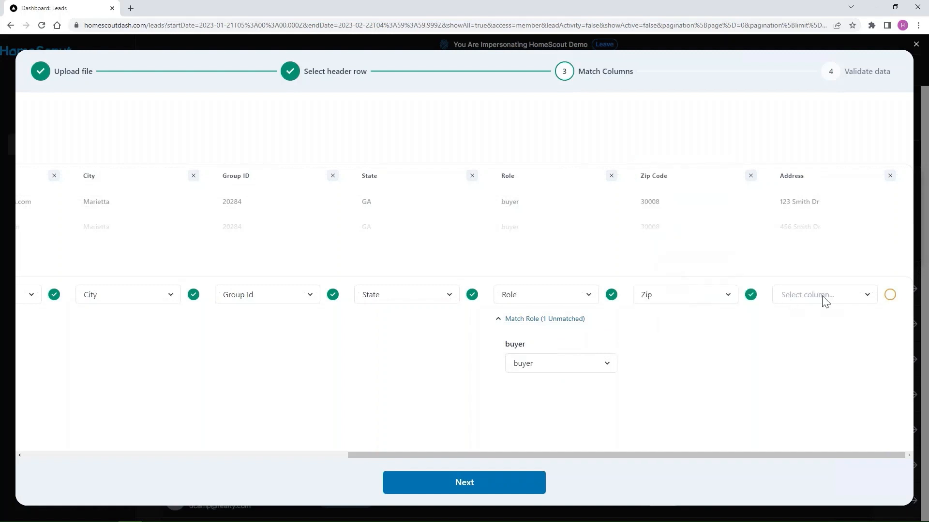
pyautogui.click(821, 299)
pyautogui.scroll(-2, 815, 244)
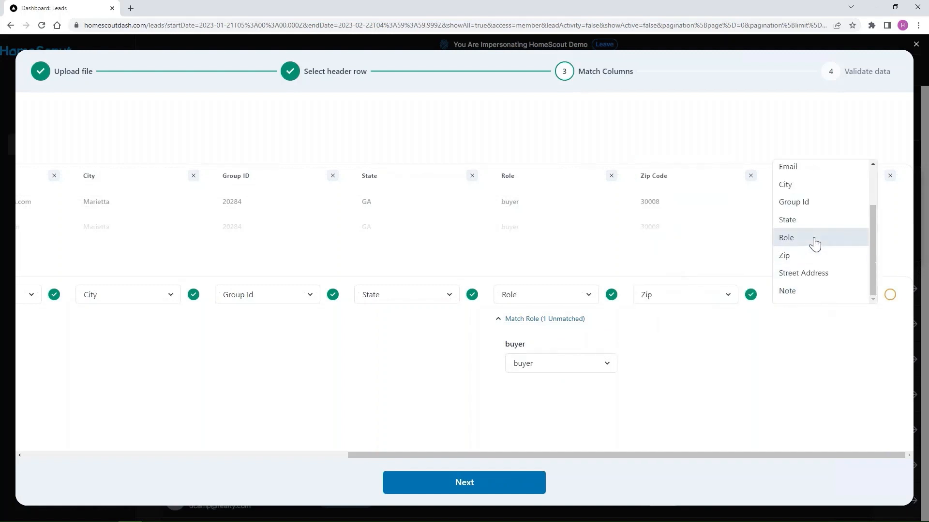
pyautogui.click(803, 273)
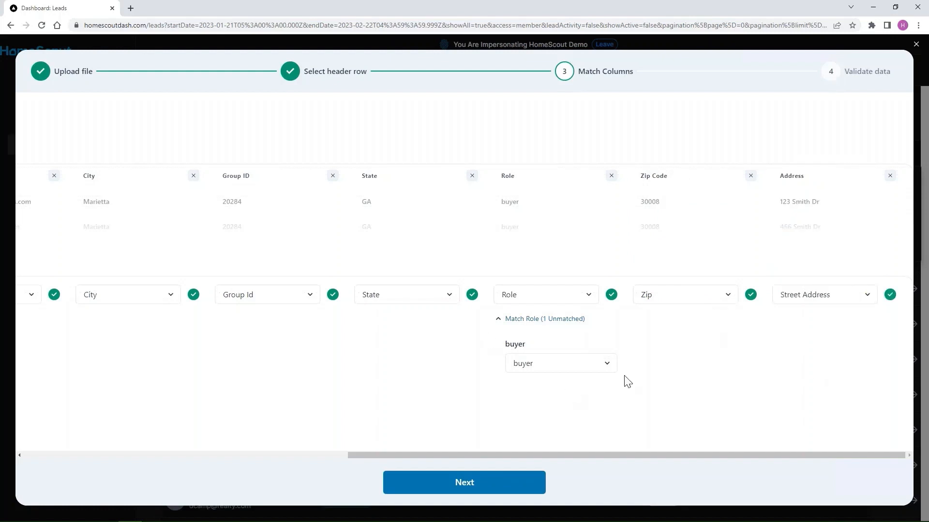
pyautogui.click(469, 491)
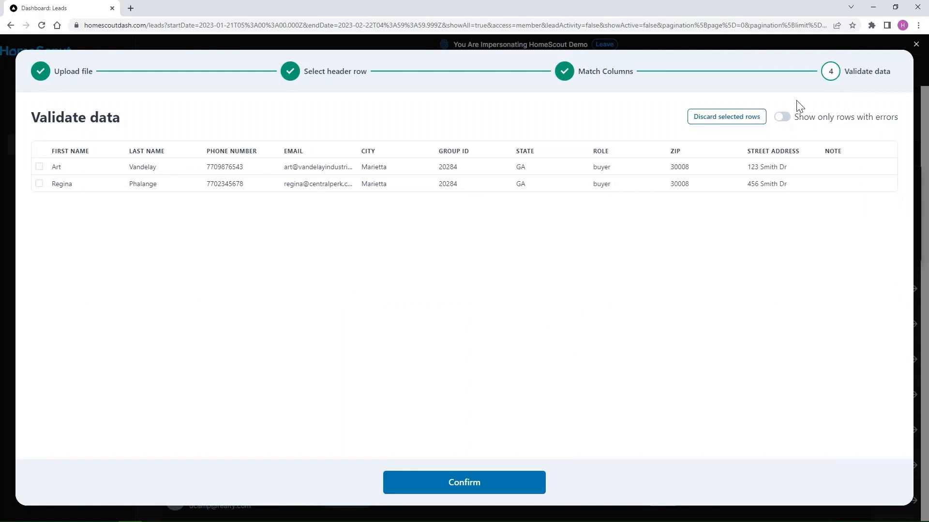
# Check the import data for rows with errors, show all rows again, and exit the import without confirming it.
pyautogui.click(780, 118)
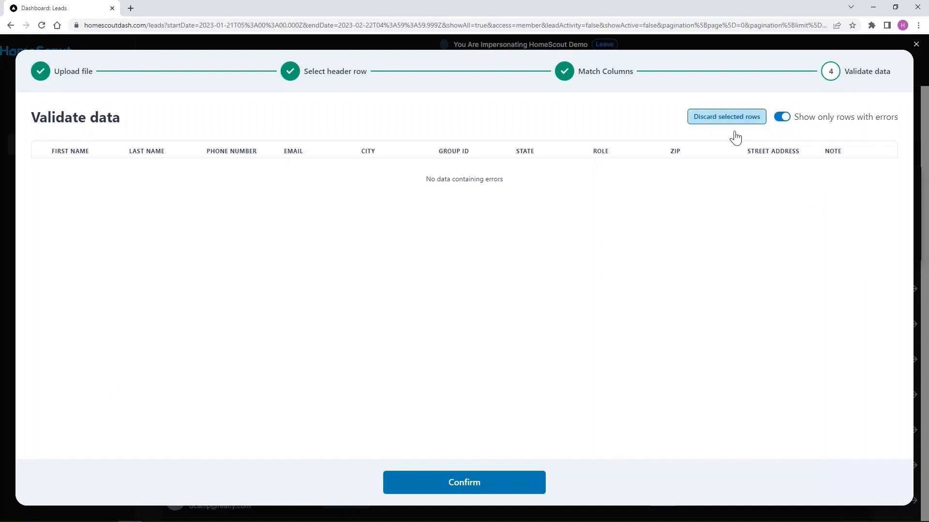
pyautogui.click(782, 117)
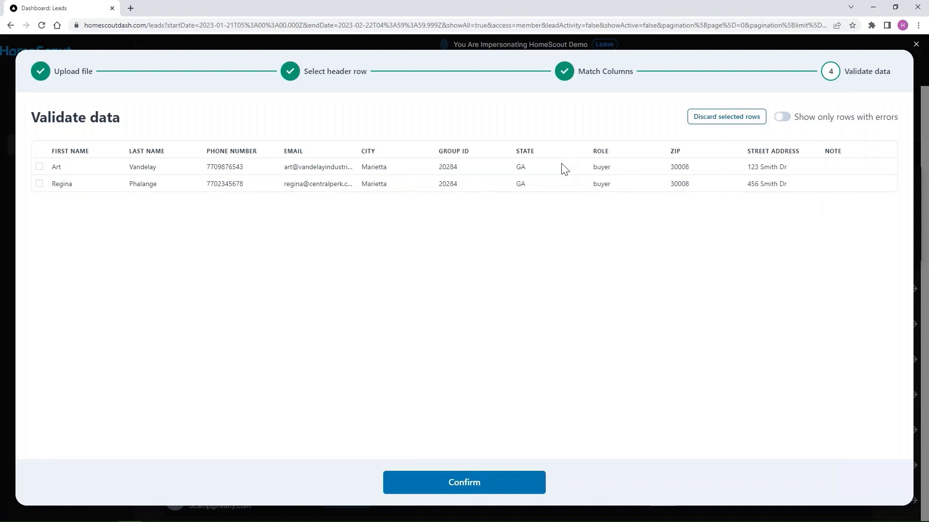
pyautogui.click(915, 45)
pyautogui.click(555, 311)
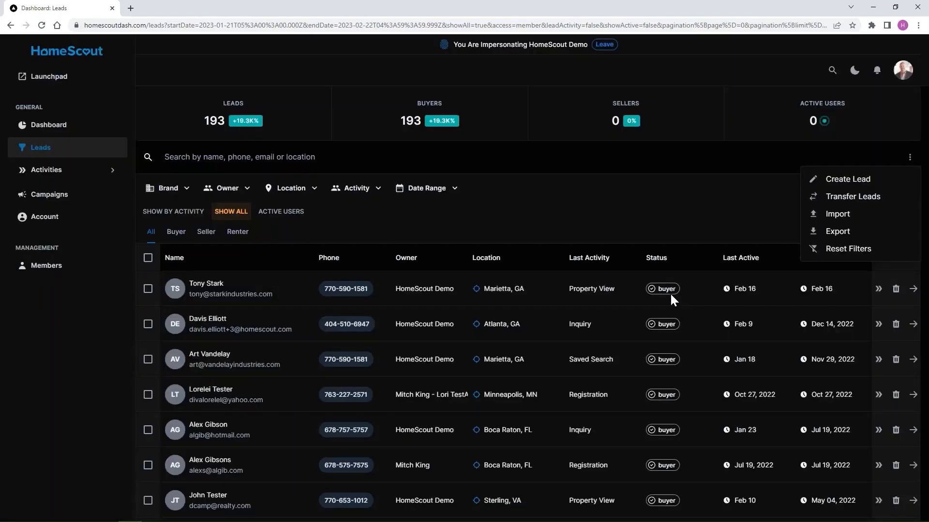